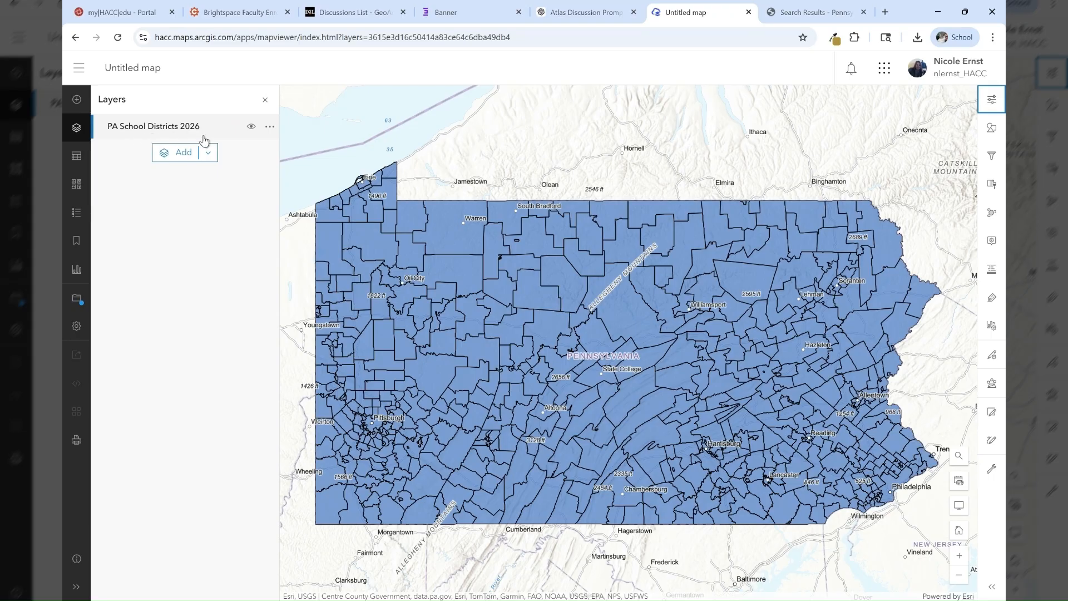
# - Open the attribute table of PA School Districts 2026, scroll through its fields, and close it
pyautogui.click(267, 132)
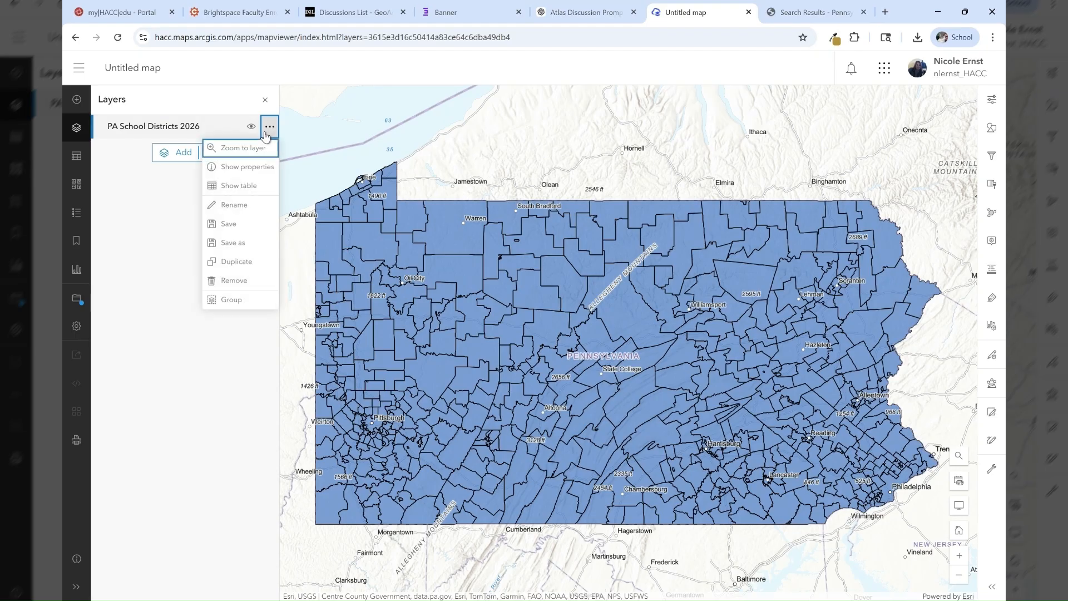
pyautogui.click(236, 186)
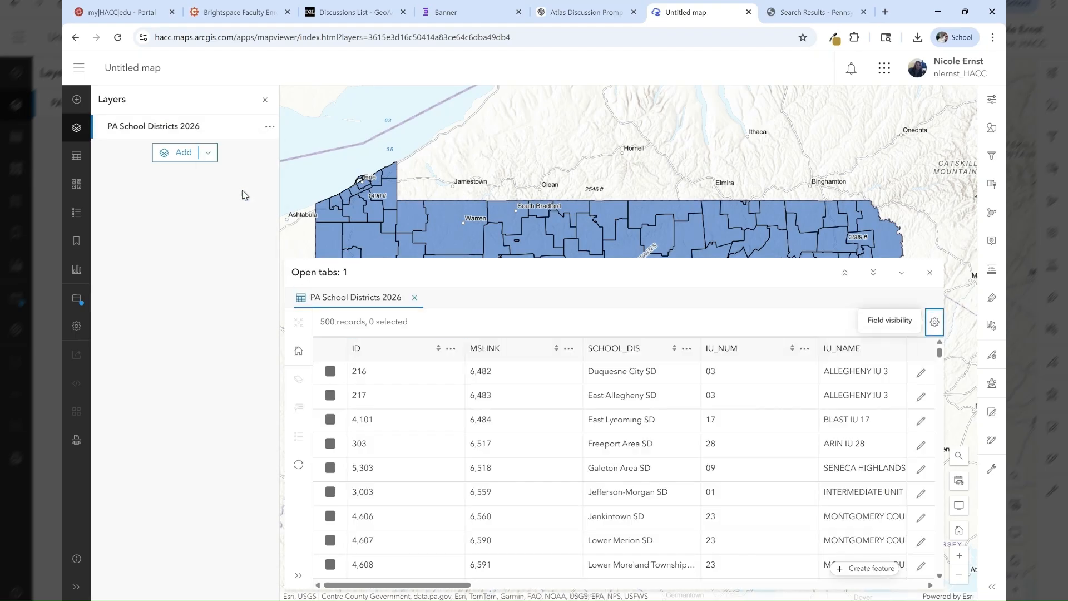
pyautogui.moveTo(448, 591); pyautogui.dragTo(523, 592)
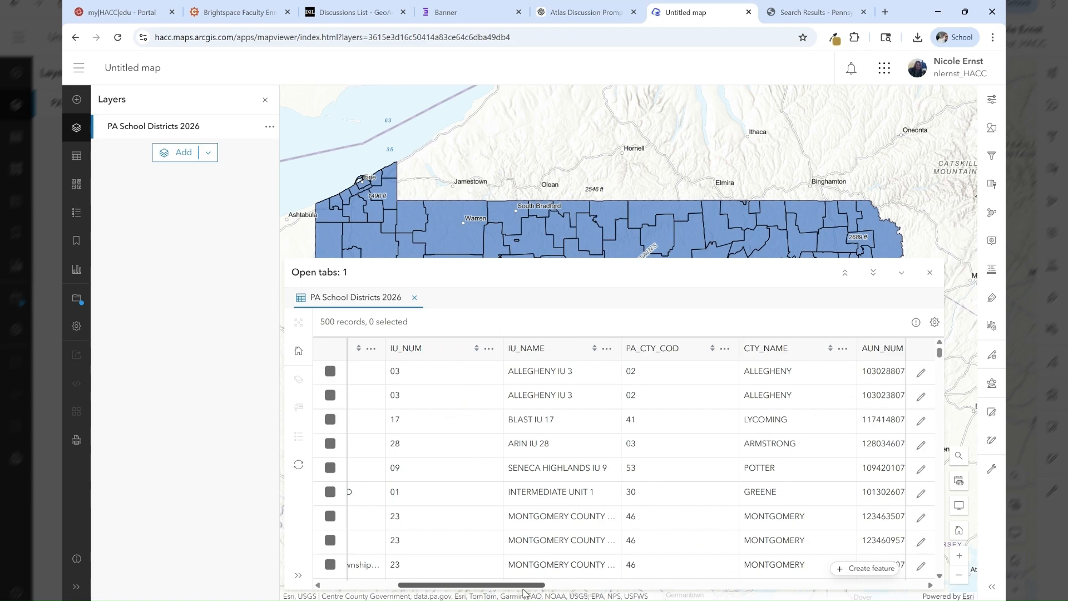
pyautogui.moveTo(523, 593); pyautogui.dragTo(634, 590)
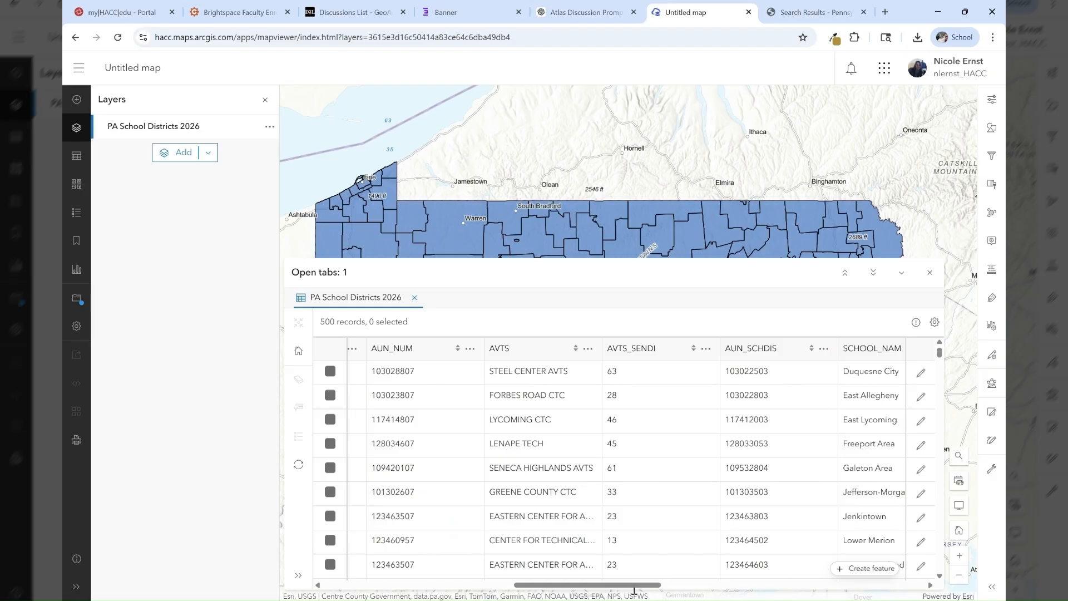
pyautogui.moveTo(615, 583); pyautogui.dragTo(922, 576)
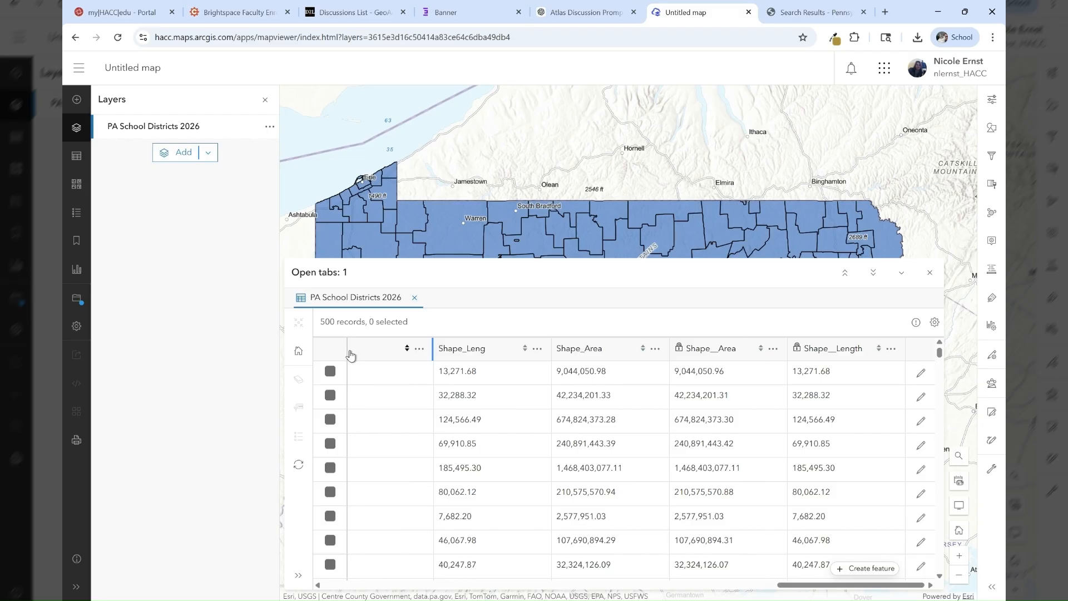
pyautogui.click(930, 273)
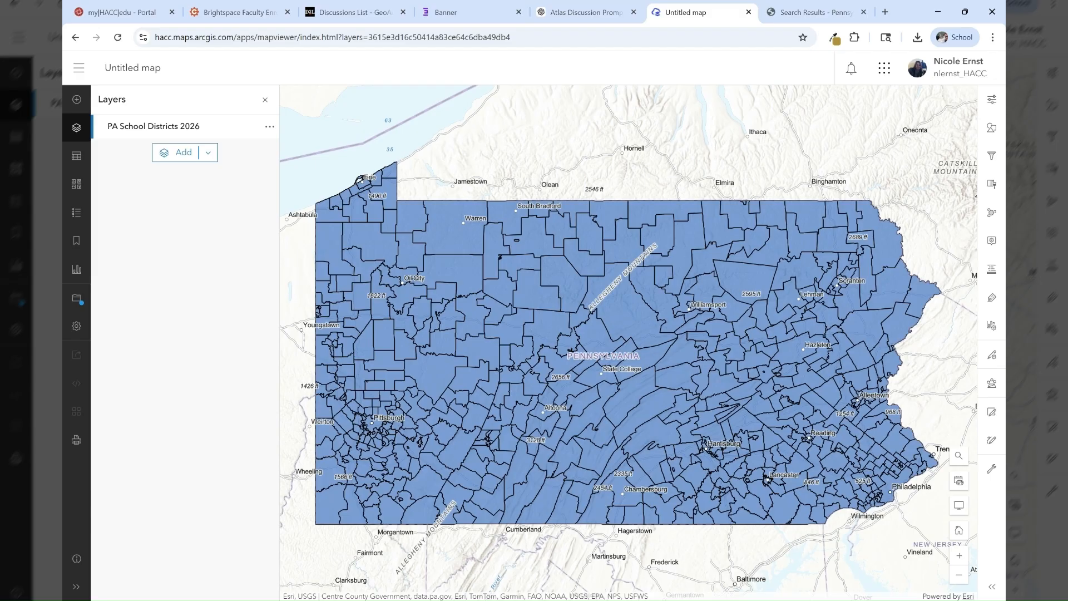
# - Open the Enrich Layer analysis tool and set PA School Districts 2026 as the input features
pyautogui.click(991, 388)
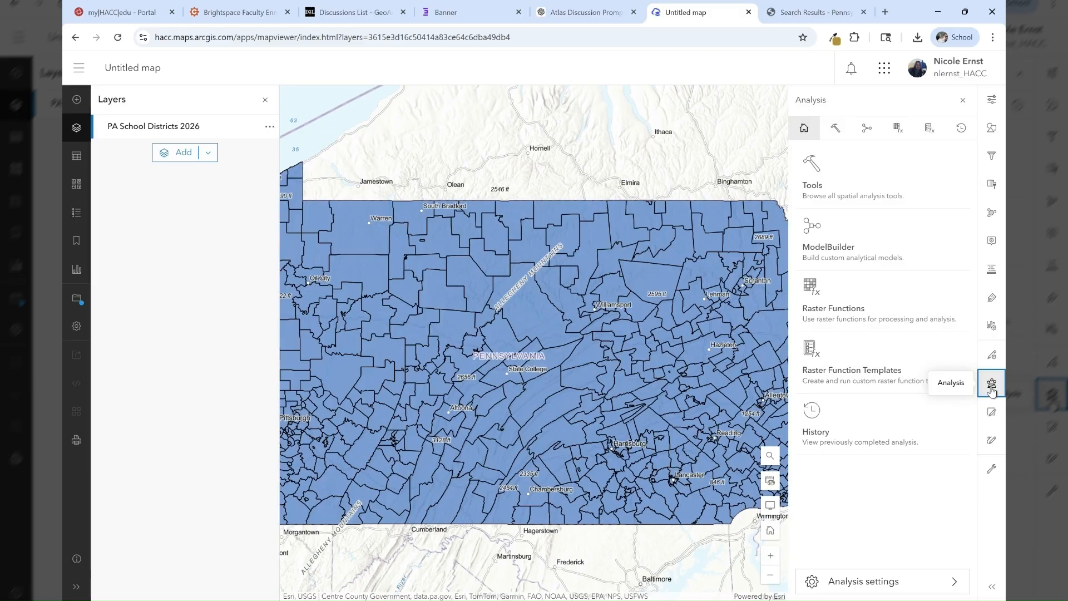
pyautogui.click(849, 189)
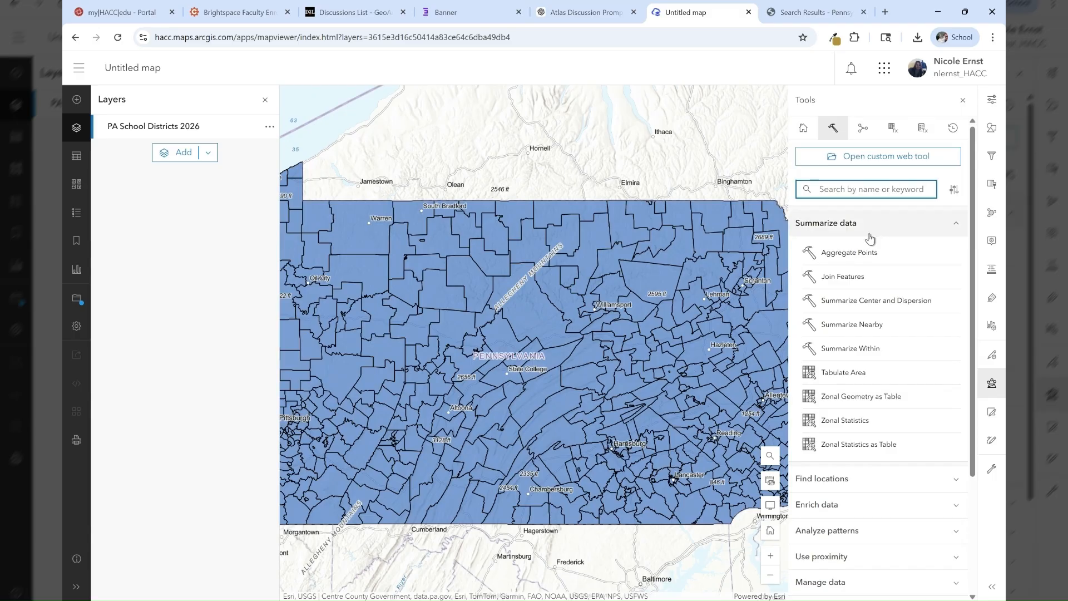
pyautogui.scroll(-3, 868, 428)
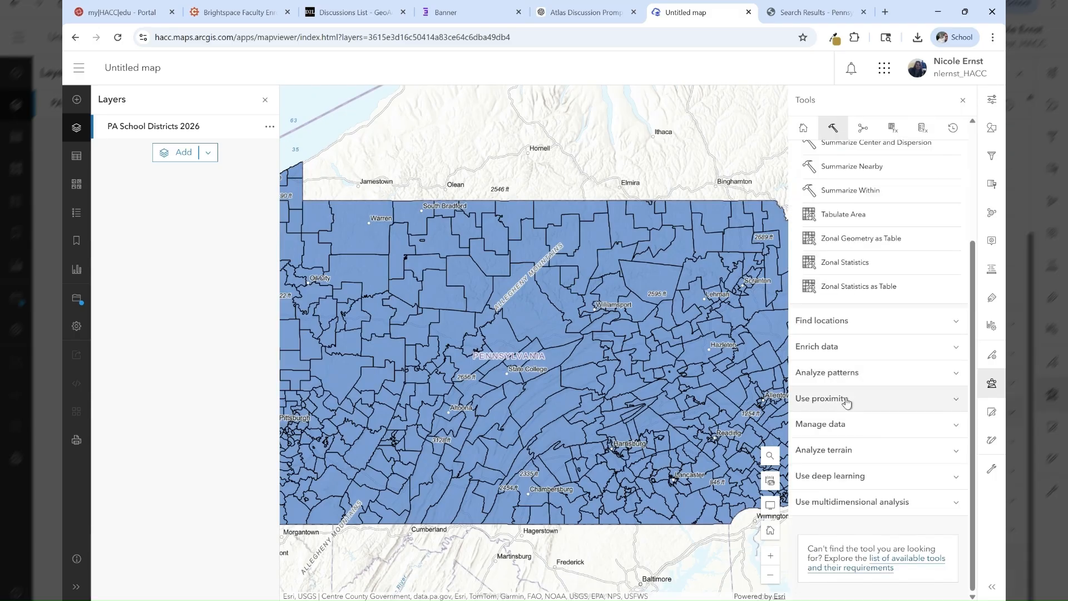
pyautogui.scroll(3, 845, 395)
pyautogui.click(854, 189)
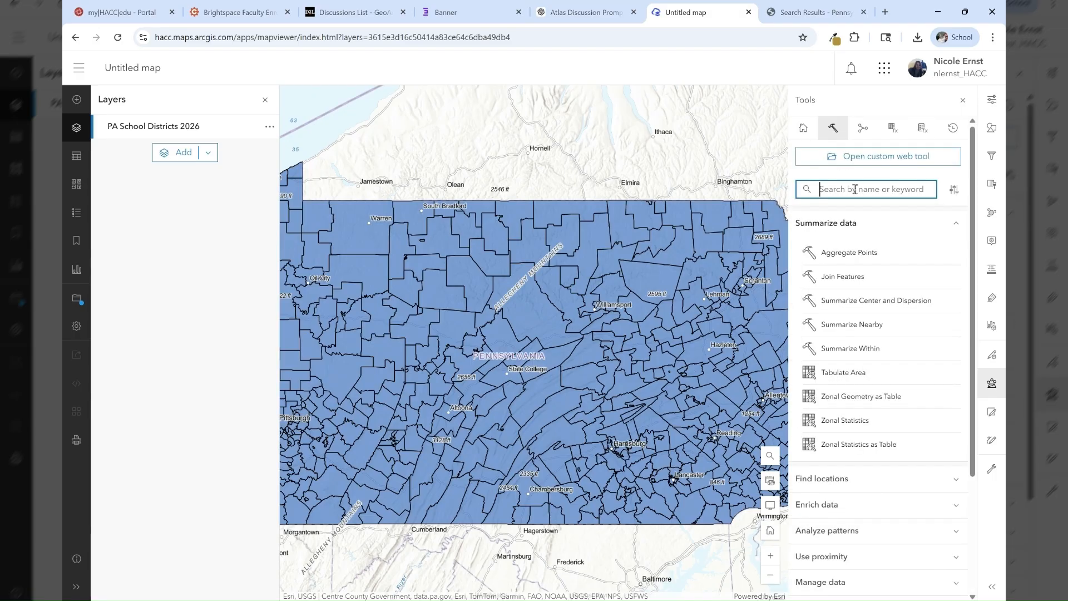
pyautogui.scroll(-3, 831, 328)
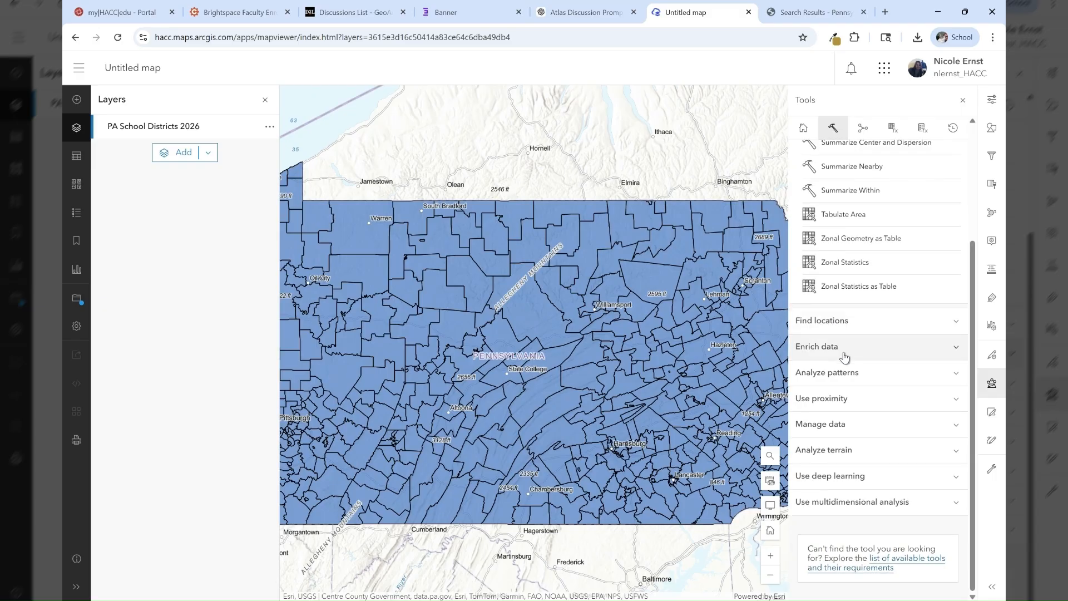
pyautogui.click(949, 355)
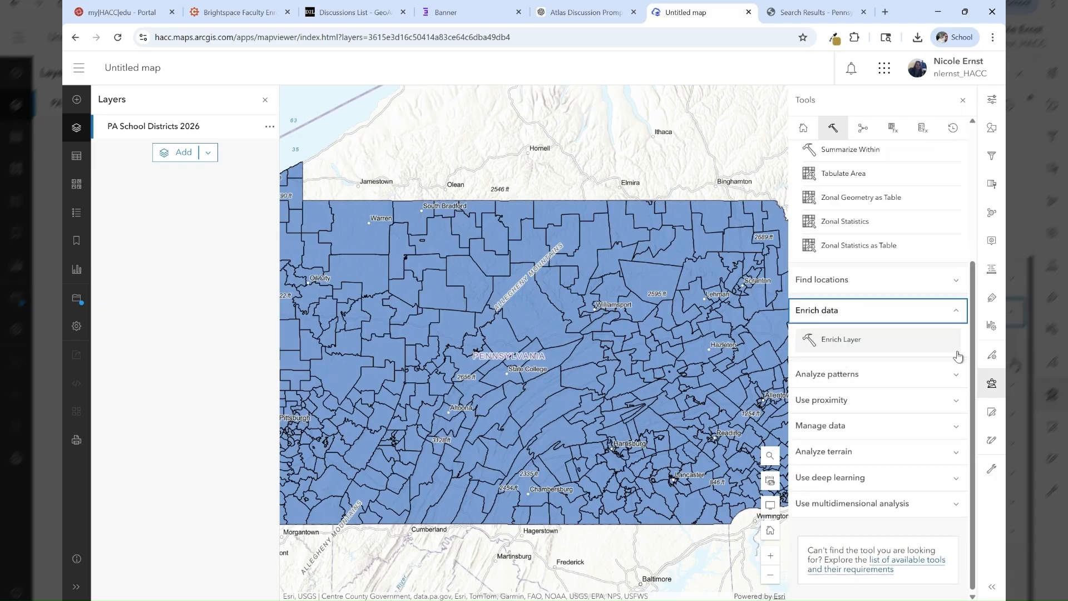
pyautogui.click(869, 345)
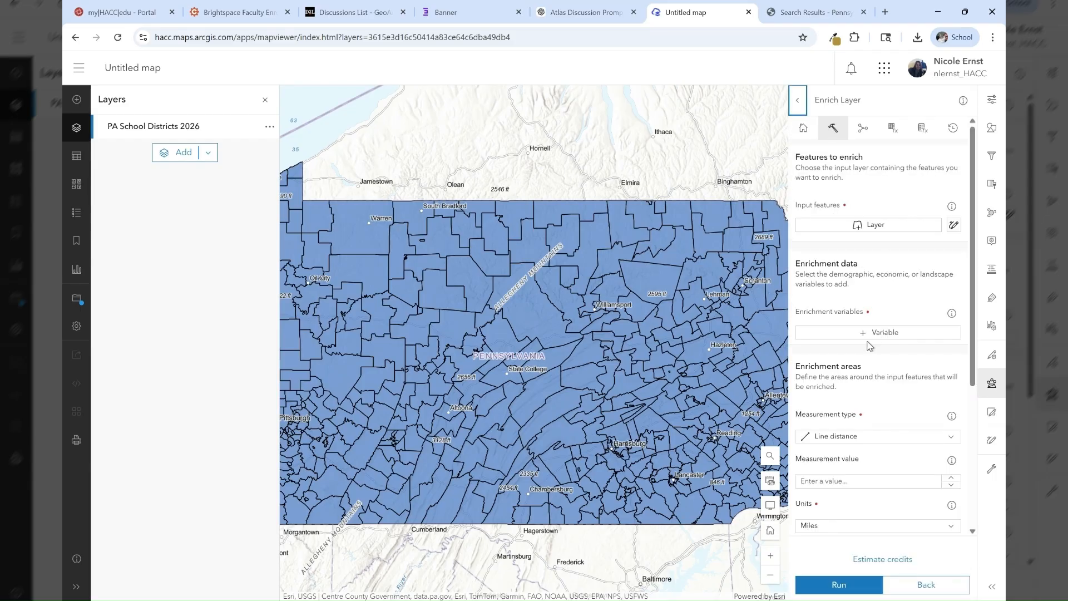
pyautogui.click(879, 227)
pyautogui.click(708, 177)
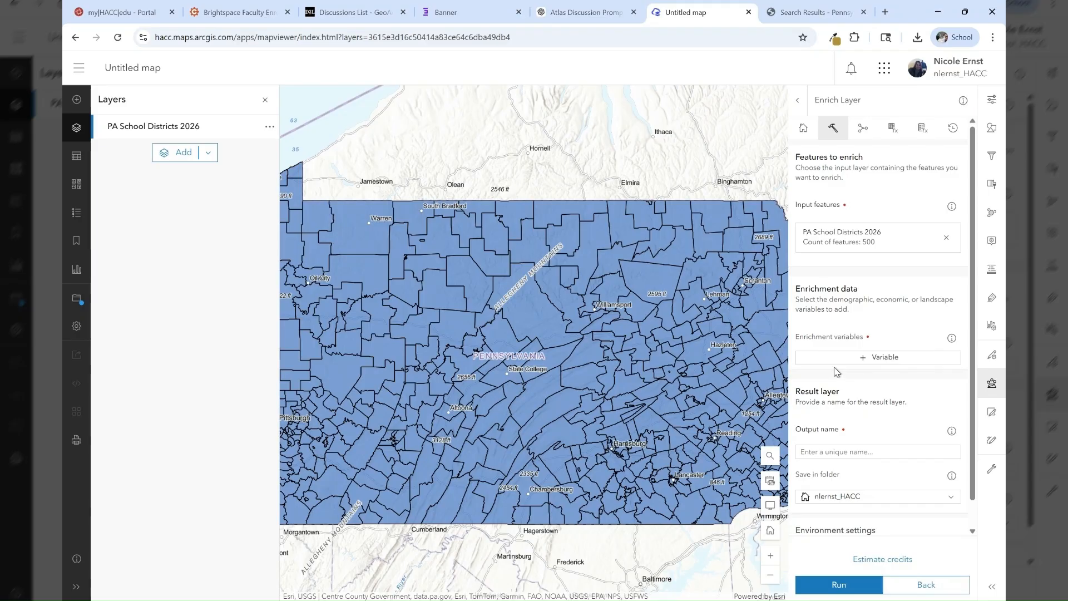
# - Add 2025 Total Population (Esri) from the Population category as an enrichment variable
pyautogui.click(855, 361)
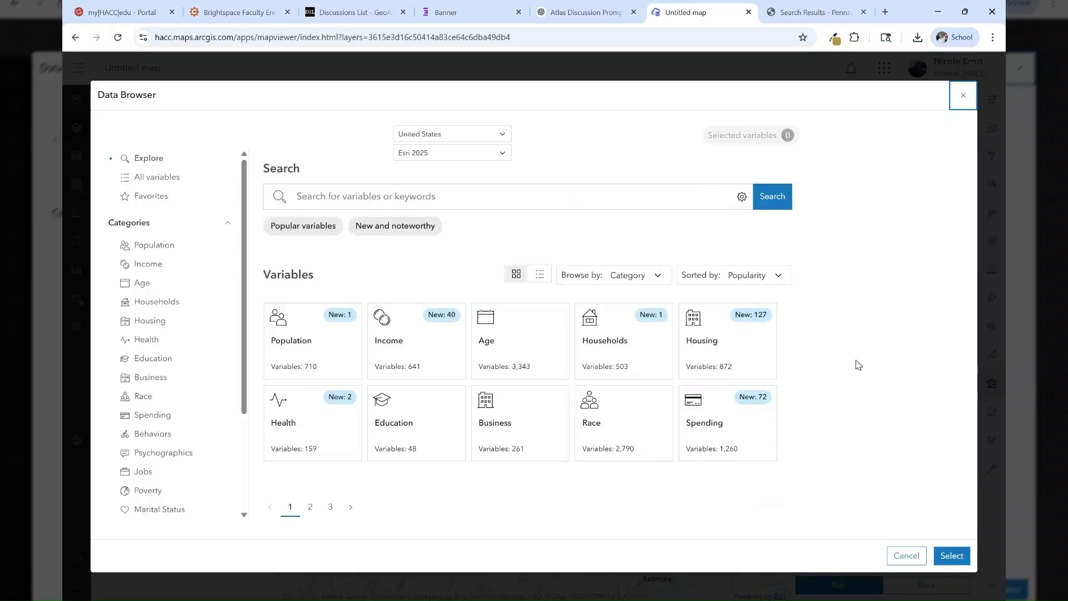
pyautogui.click(316, 354)
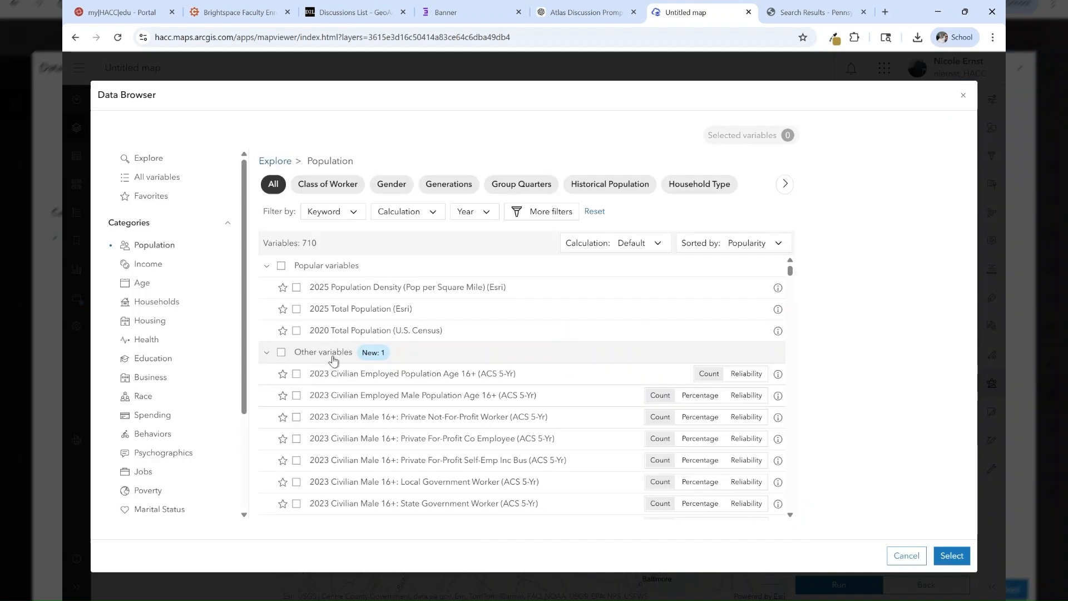
pyautogui.click(296, 310)
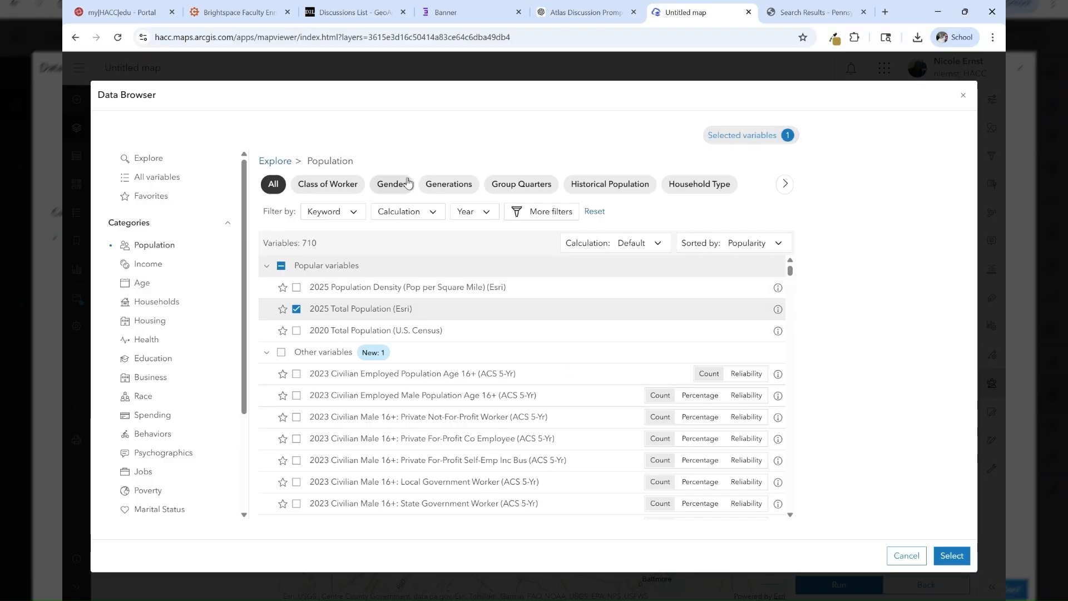
# - Search the variables for "unemployment rate" and select 2025 Unemployment Rate (Esri)
pyautogui.click(151, 159)
pyautogui.click(338, 198)
pyautogui.write('unemployment')
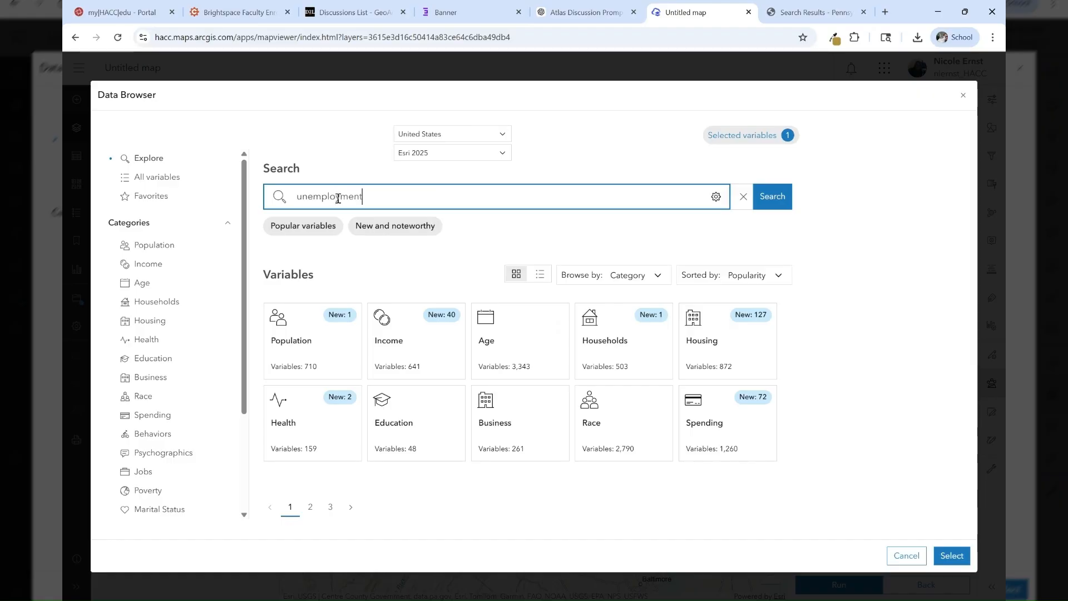
pyautogui.write(' rate')
pyautogui.press('Return')
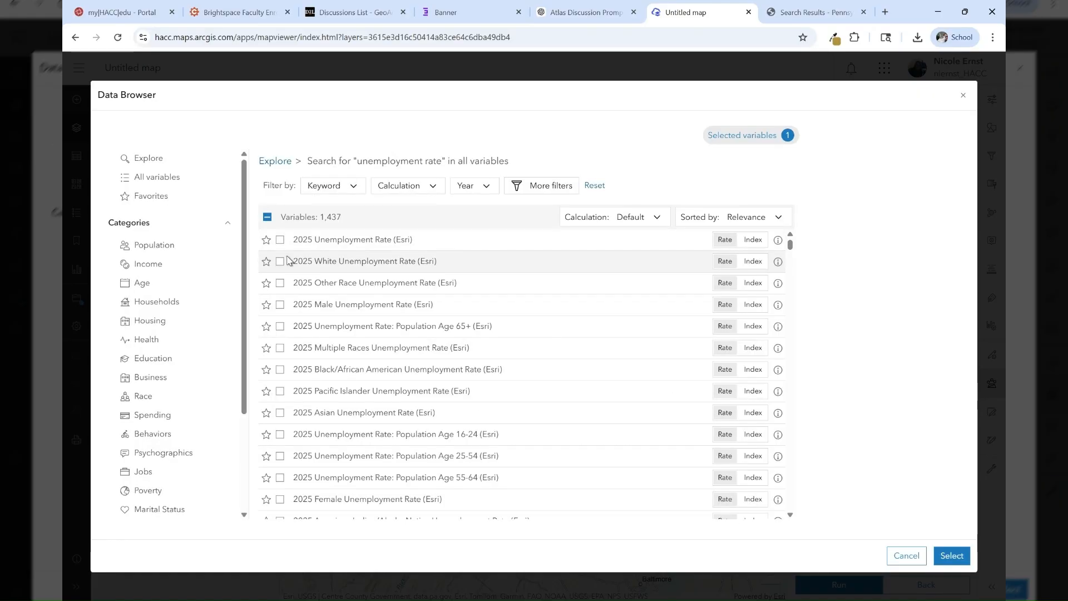
pyautogui.click(279, 240)
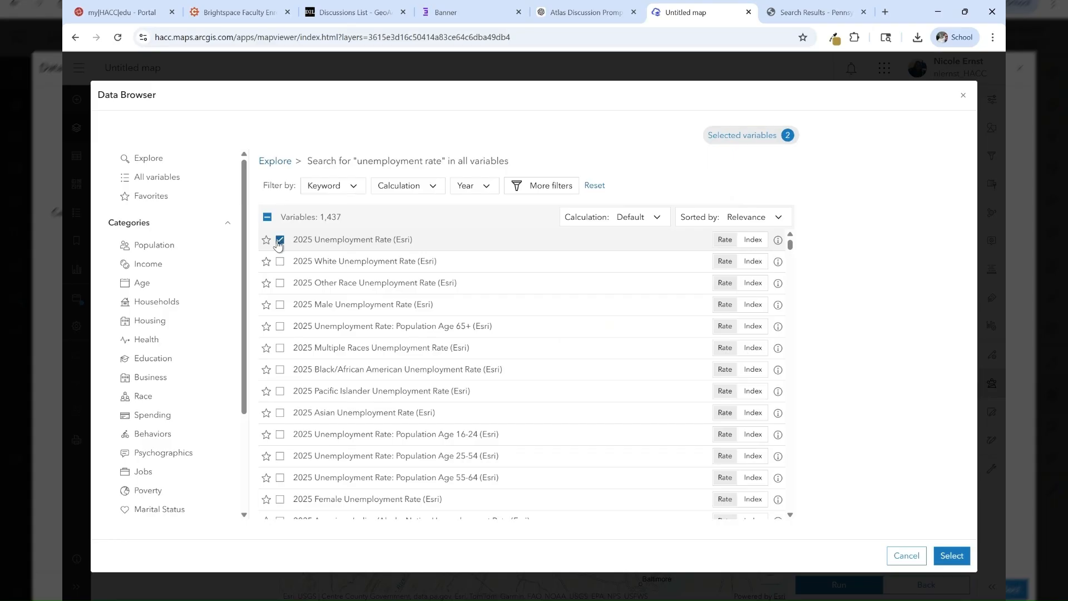
# - Search for "poverty", select 2023 Households Below the Poverty Level (ACS 5-Yr), and confirm the variable selection
pyautogui.click(146, 161)
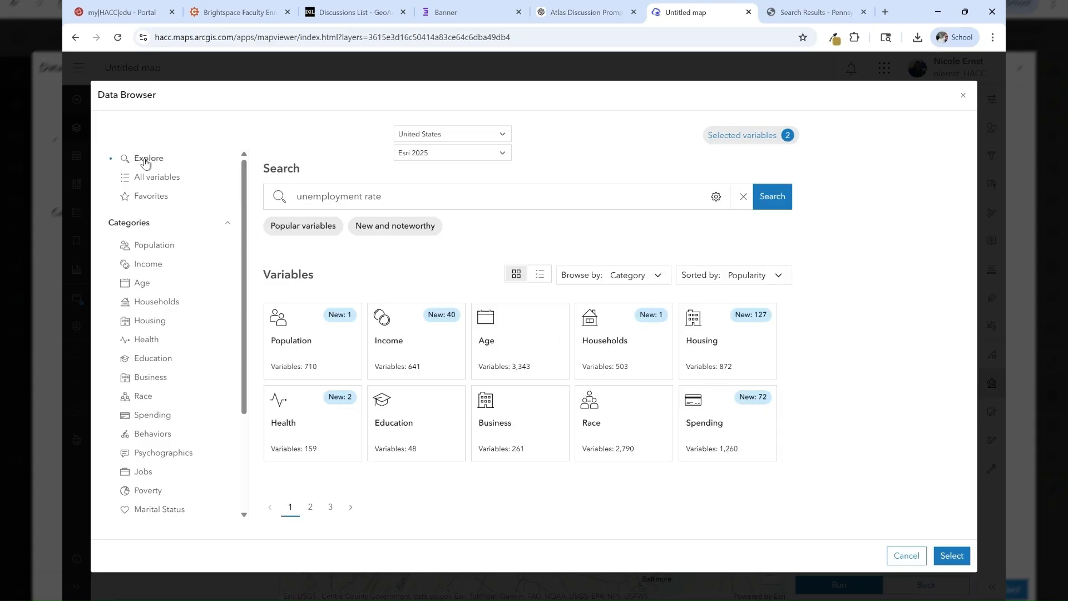
pyautogui.moveTo(427, 187); pyautogui.dragTo(270, 201)
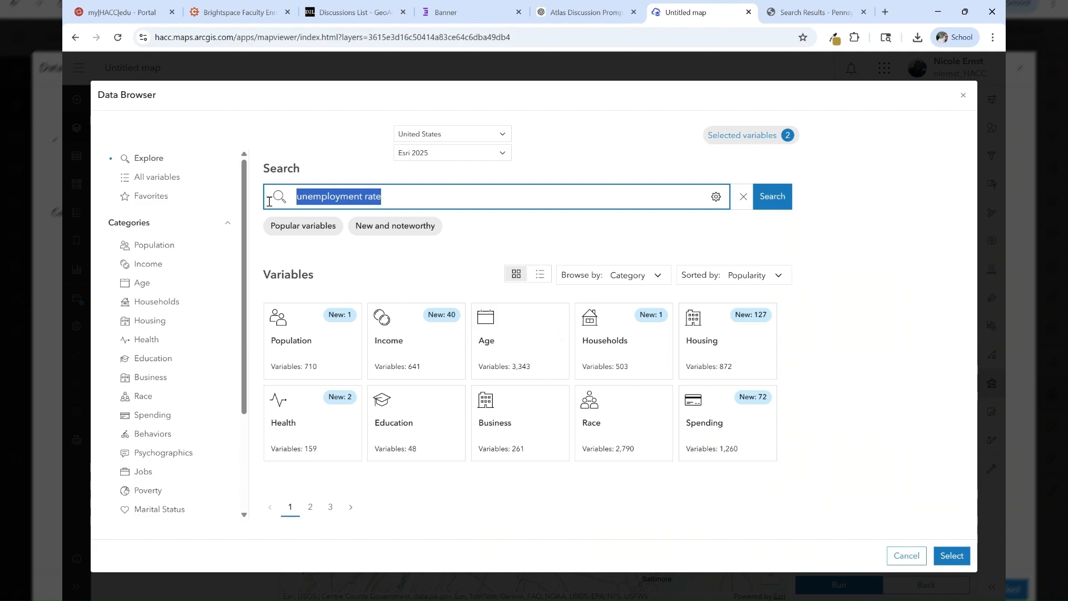
pyautogui.write('poo')
pyautogui.press('BackSpace')
pyautogui.write('verty')
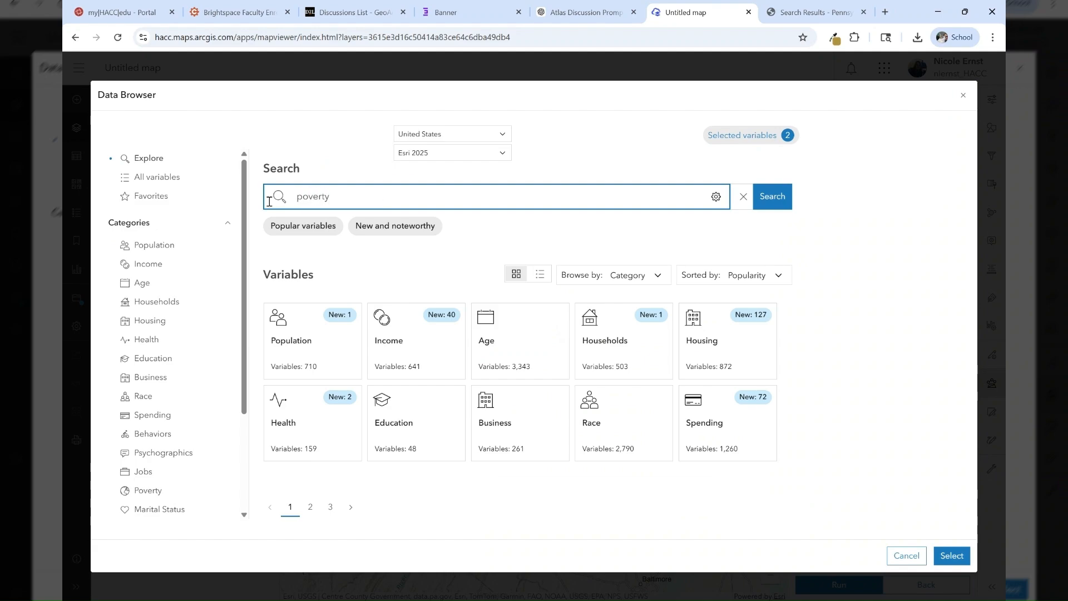
pyautogui.press('Return')
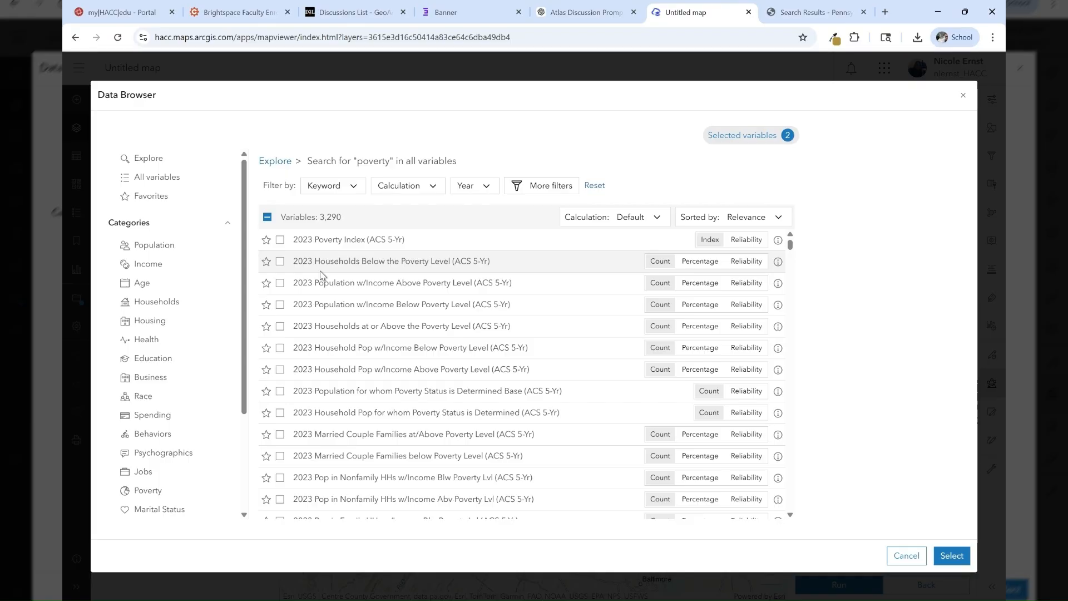
pyautogui.click(279, 262)
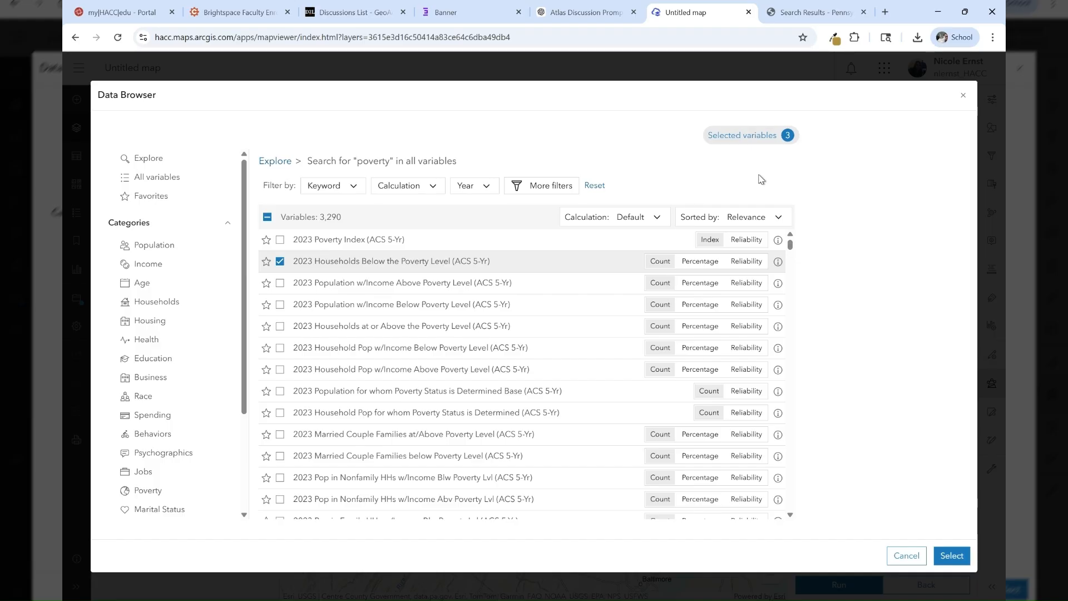
pyautogui.click(941, 555)
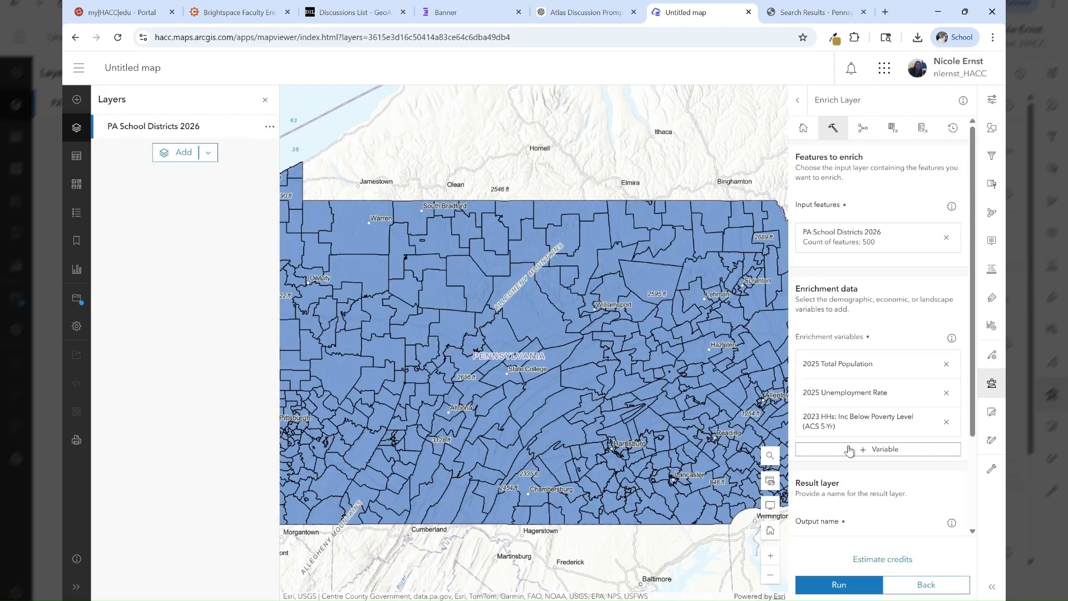
# - Name the result layer PA_SD_Demographics
pyautogui.scroll(-2, 848, 450)
pyautogui.click(843, 425)
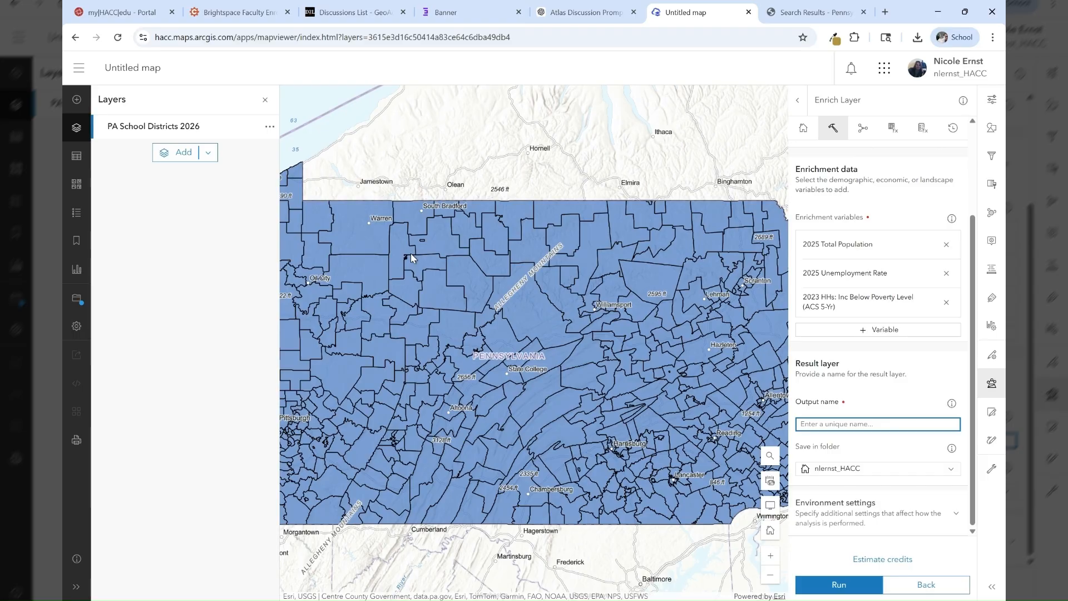
pyautogui.write('P')
pyautogui.write('A+')
pyautogui.write('SD')
pyautogui.press('BackSpace')
pyautogui.press('BackSpace')
pyautogui.press('BackSpace')
pyautogui.press('BackSpace')
pyautogui.press('BackSpace')
pyautogui.write('A_SD_Demographics')
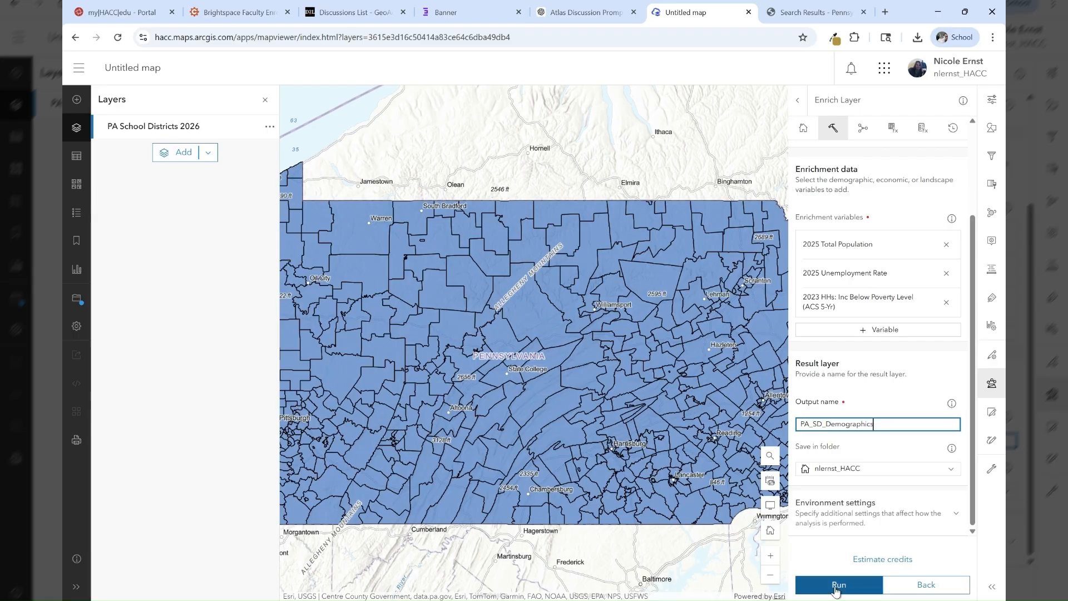
# - Estimate the credits and try to run the Enrich Layer analysis
pyautogui.click(880, 562)
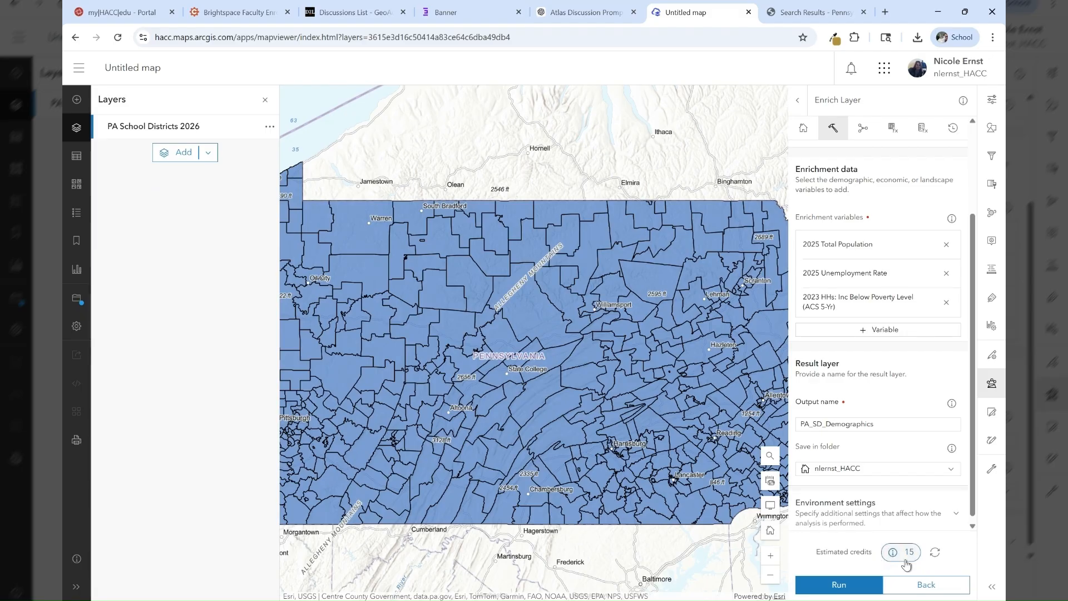
pyautogui.click(831, 589)
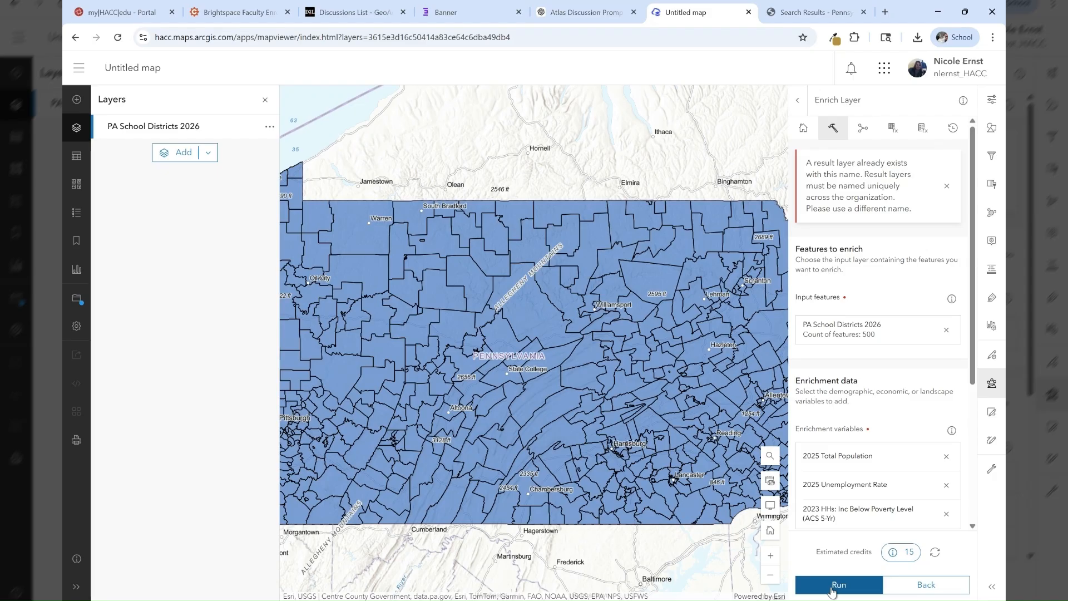
# - Rename the result layer PA_SD_Demographics_2026 and run the Enrich Layer analysis
pyautogui.click(947, 187)
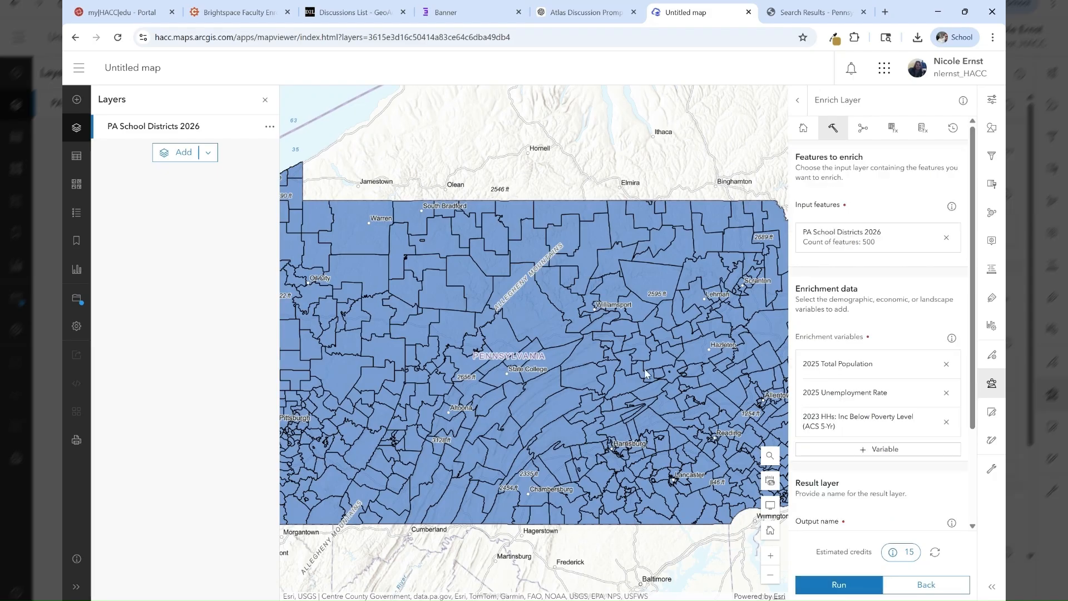
pyautogui.scroll(-2, 878, 433)
pyautogui.click(888, 418)
pyautogui.write('_2026')
pyautogui.click(841, 586)
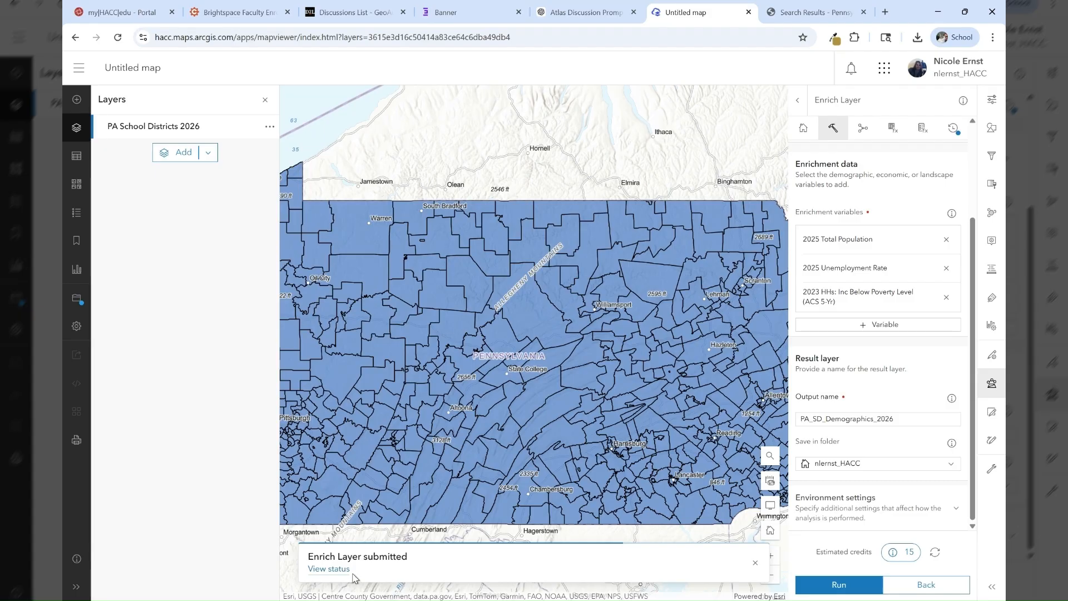
# - Open the analysis history and remove the original PA School Districts 2026 layer from the map
pyautogui.click(957, 131)
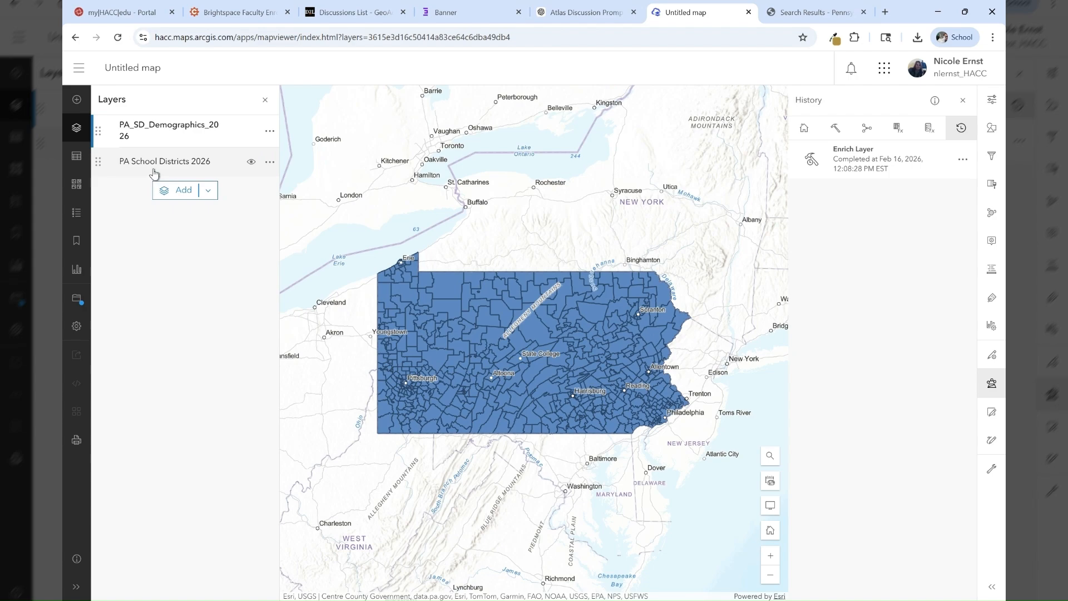
pyautogui.click(269, 163)
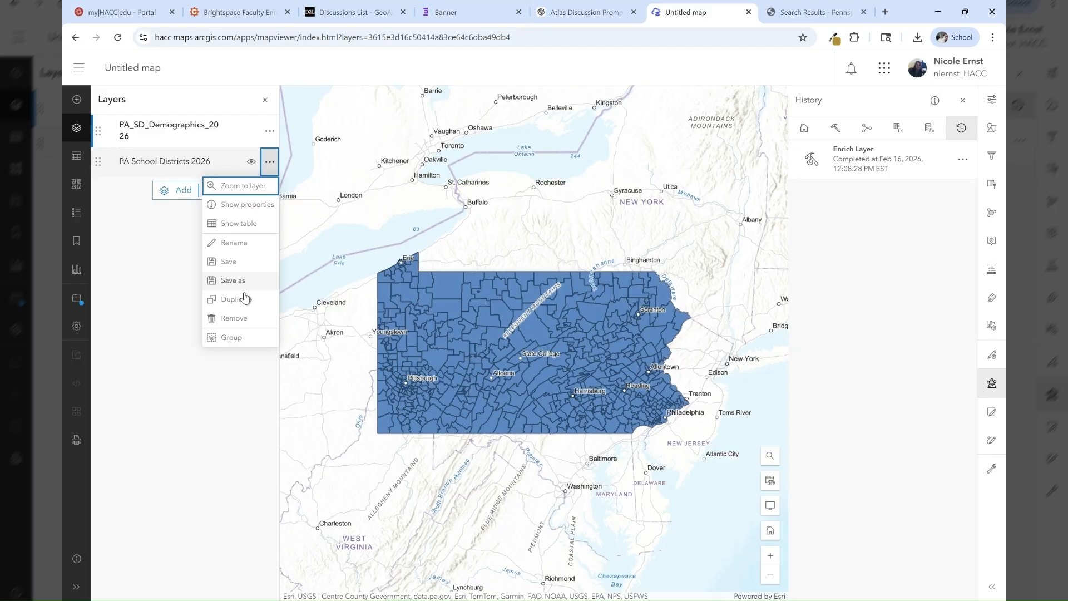
pyautogui.click(229, 321)
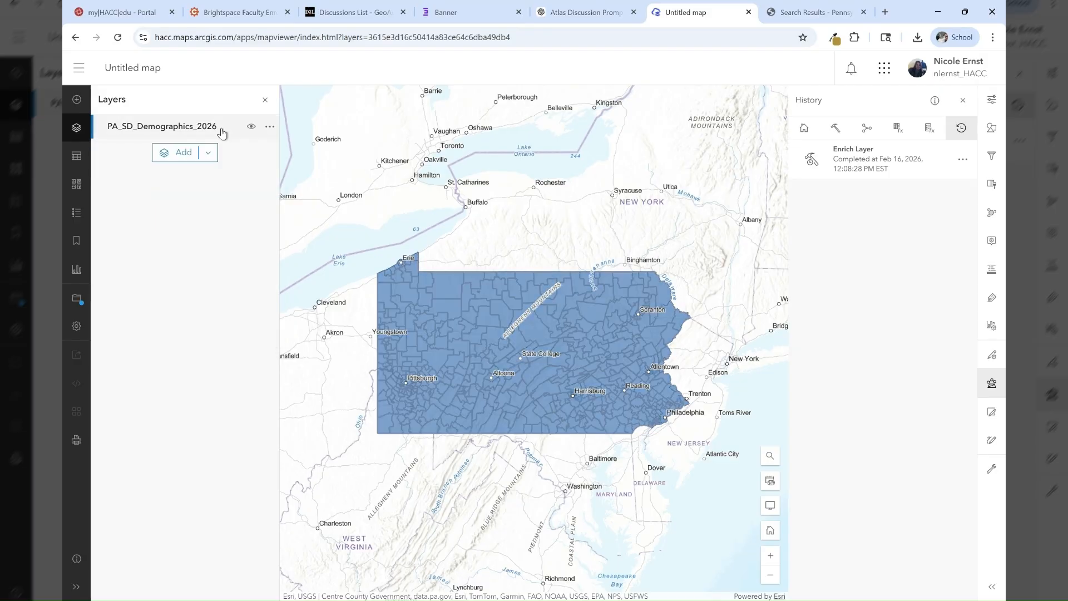
# - Open the attribute table of PA_SD_Demographics_2026, scroll across to the enriched population, unemployment and poverty columns, and close it
pyautogui.click(270, 127)
pyautogui.click(238, 187)
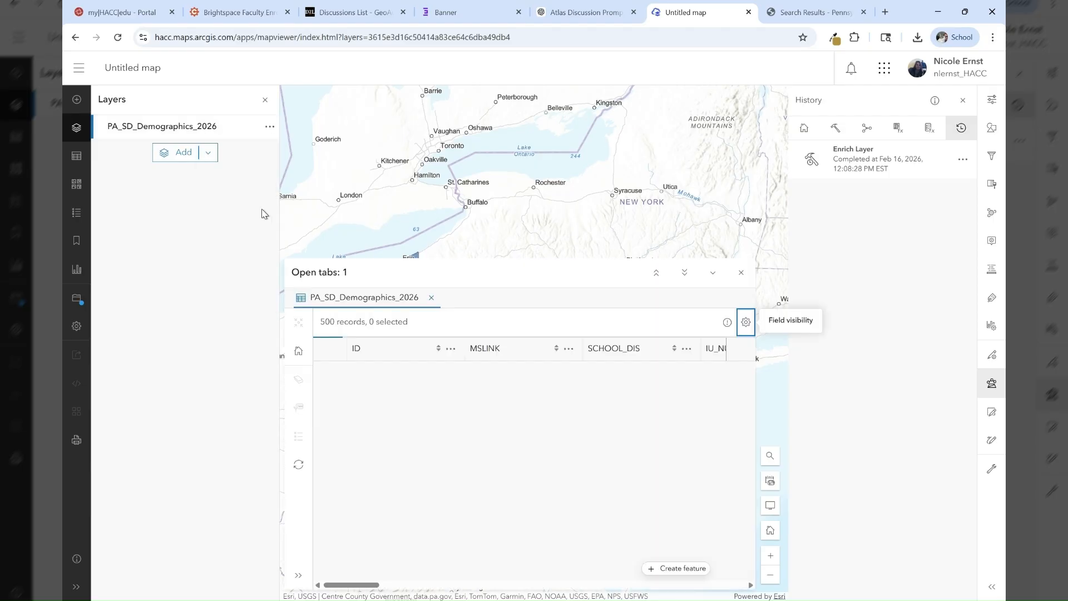
pyautogui.moveTo(367, 585); pyautogui.dragTo(738, 554)
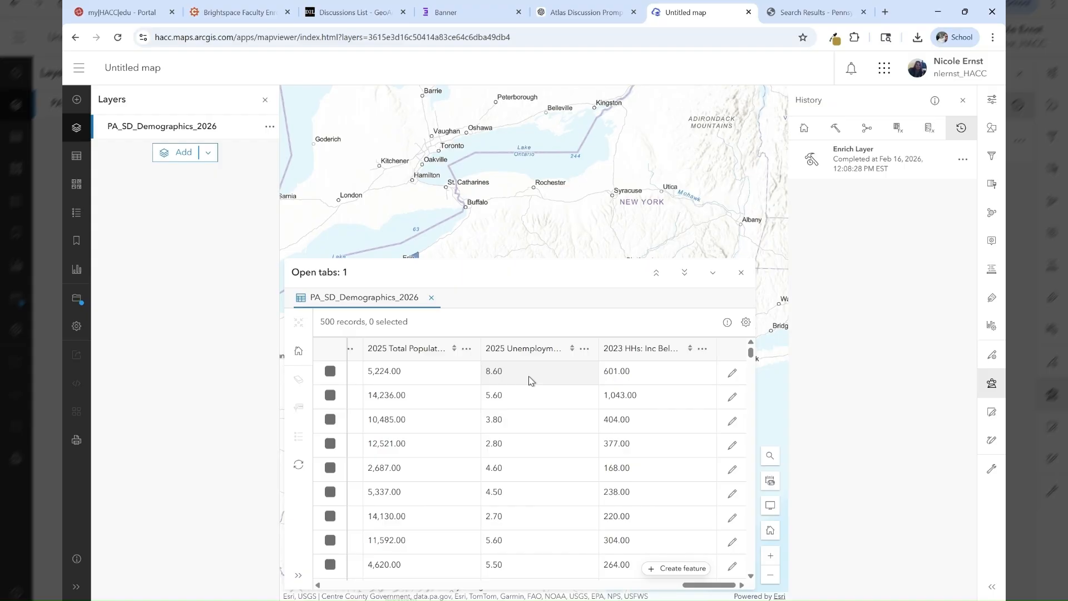
pyautogui.click(741, 277)
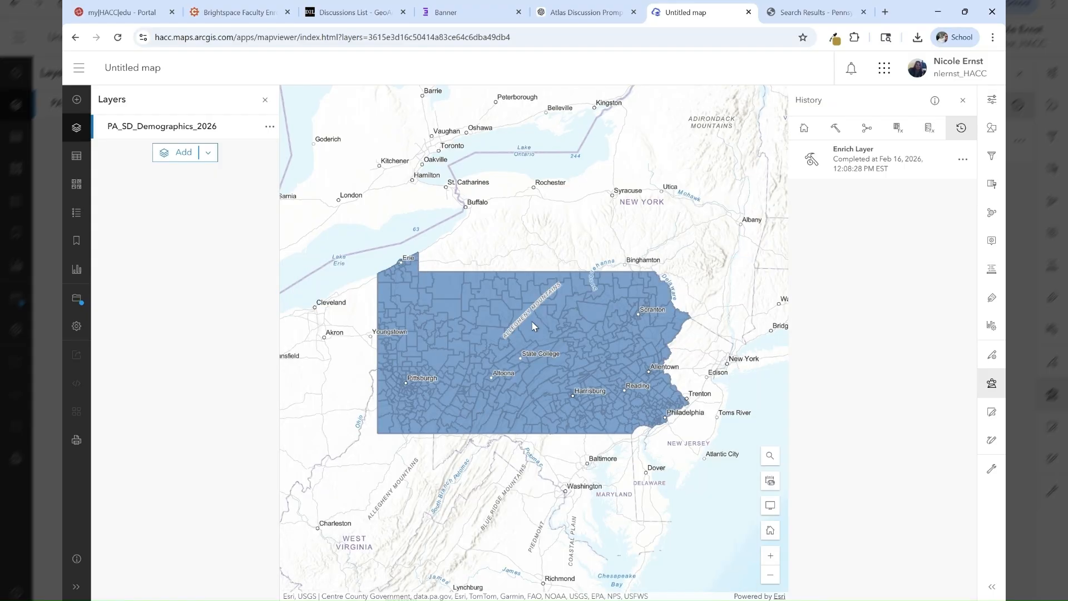
# - Open the pop-up for a school district polygon in central Pennsylvania and review its enriched attribute values
pyautogui.click(451, 351)
pyautogui.scroll(-5, 451, 412)
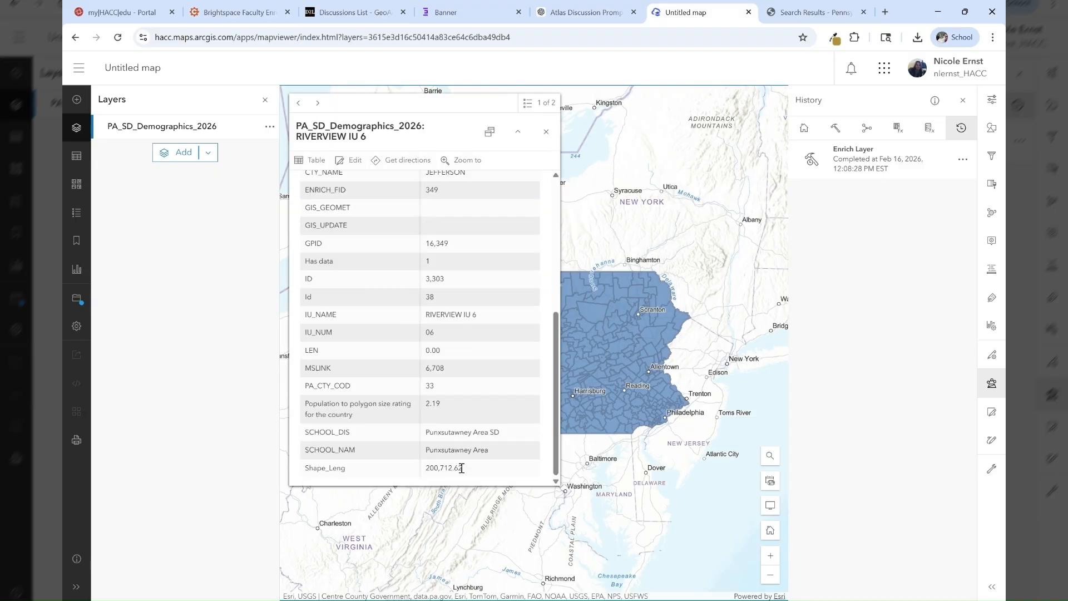
pyautogui.scroll(5, 455, 428)
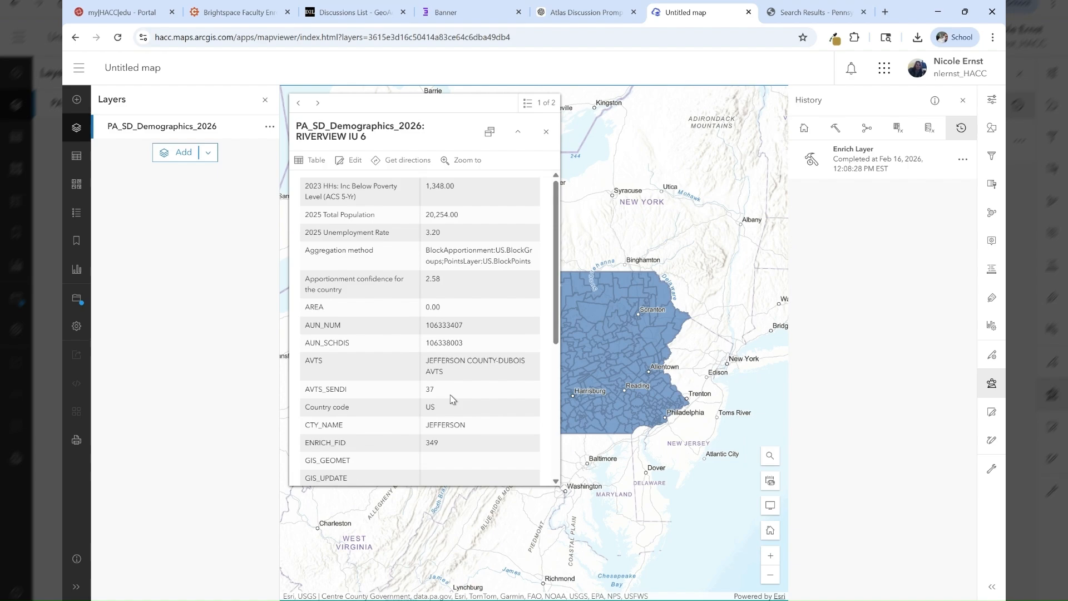
pyautogui.click(546, 133)
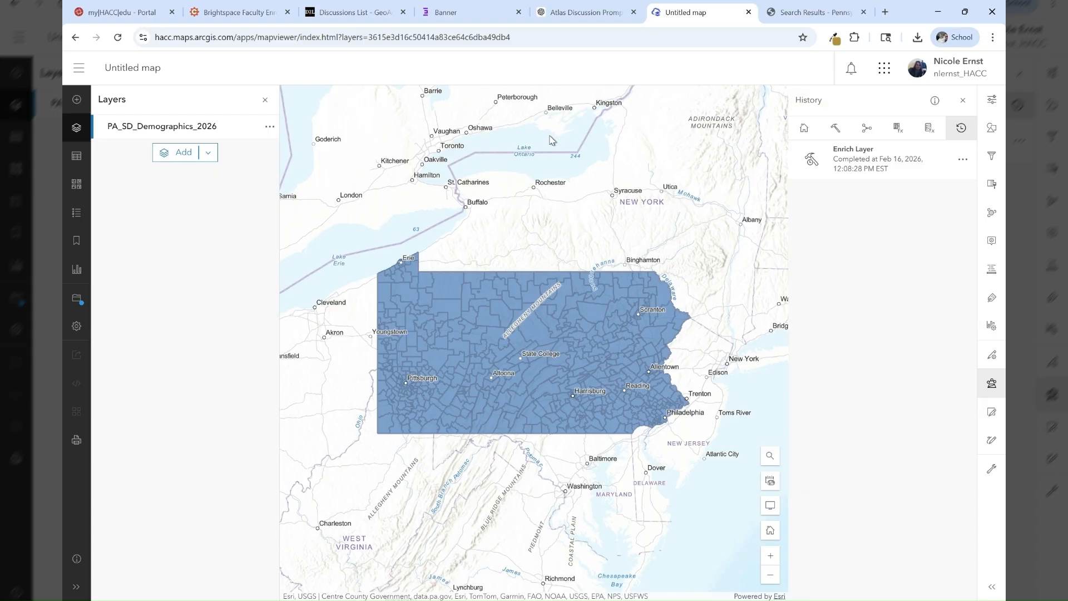